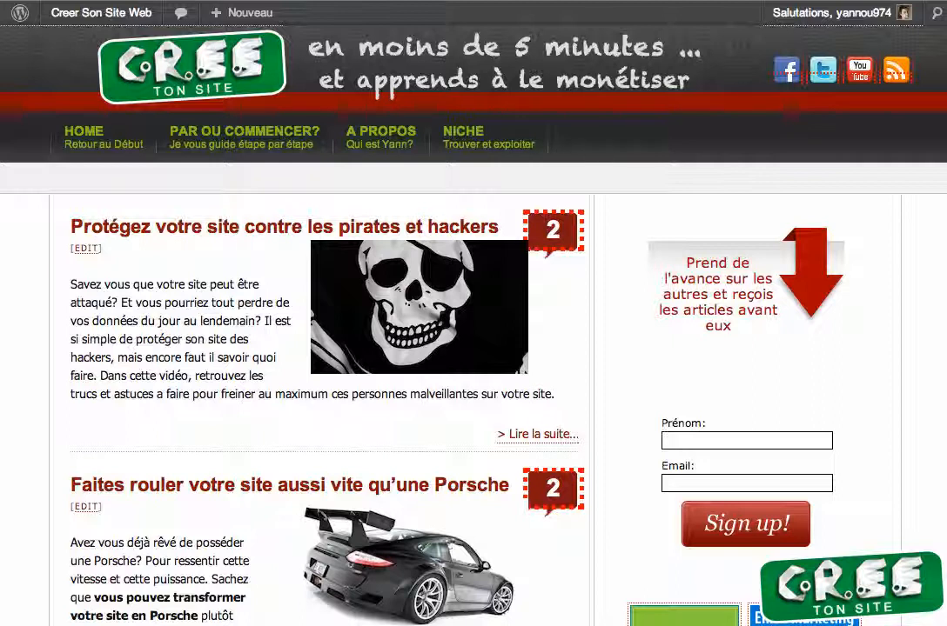
right_click(897, 66)
left_click(929, 138)
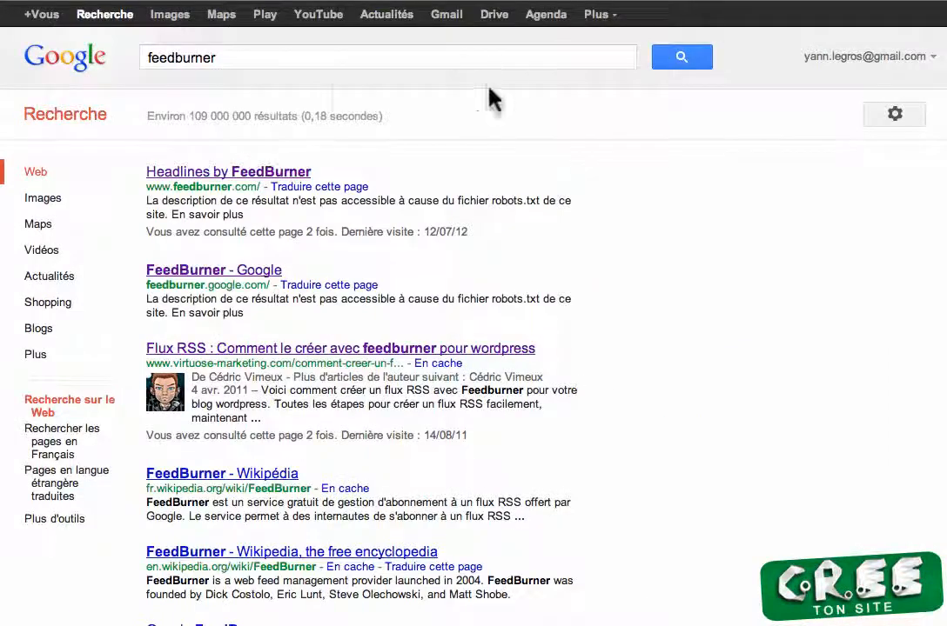
Step: Open Google's own FeedBurner site from the search results for "feedburner"
left_click(219, 58)
left_click_drag(127, 57, 243, 57)
left_click(261, 59)
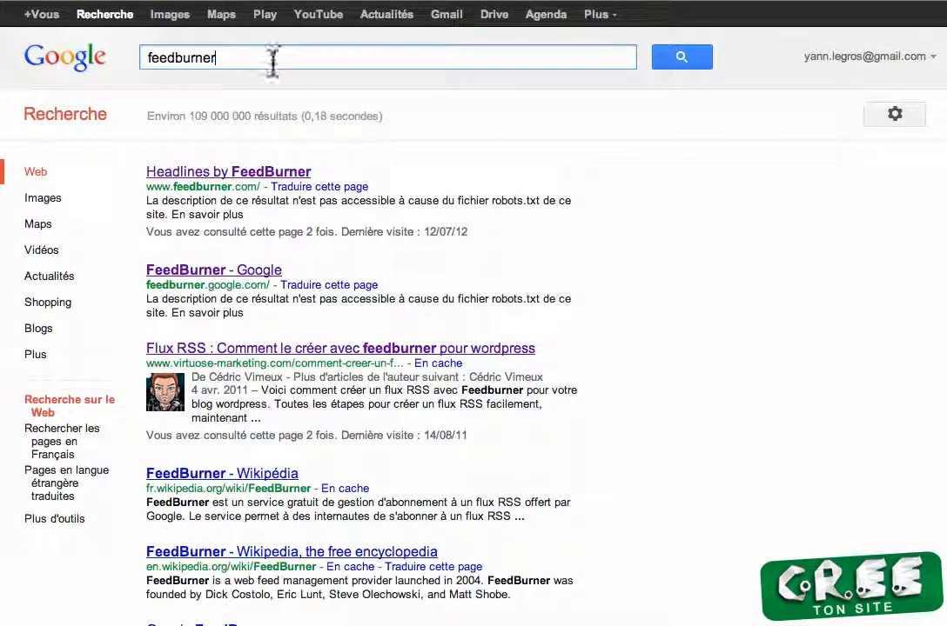
left_click(224, 272)
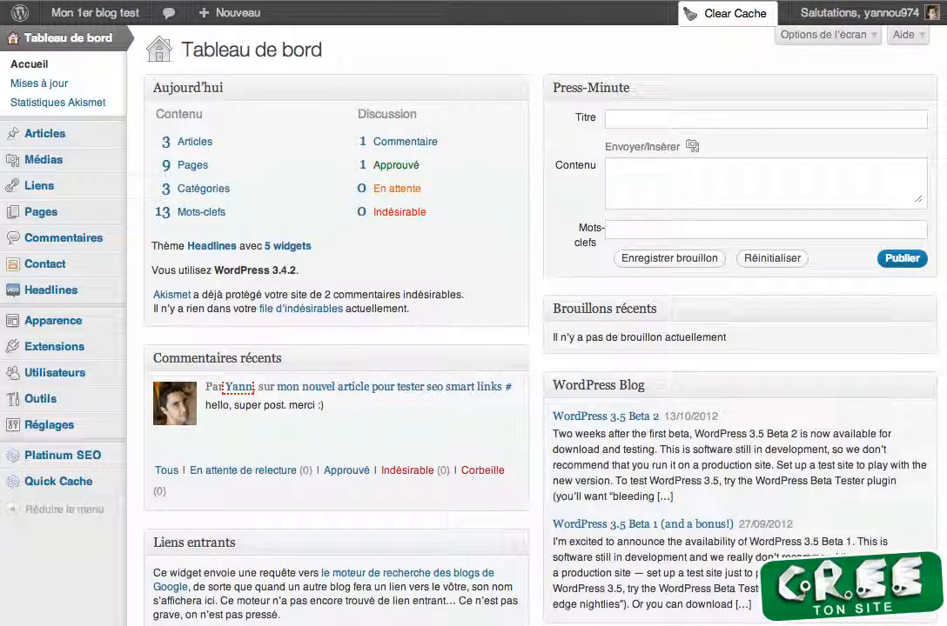
Step: Switch to the WordPress dashboard and open the blog's public site in a new browser tab
mouse_move(87, 16)
right_click(85, 47)
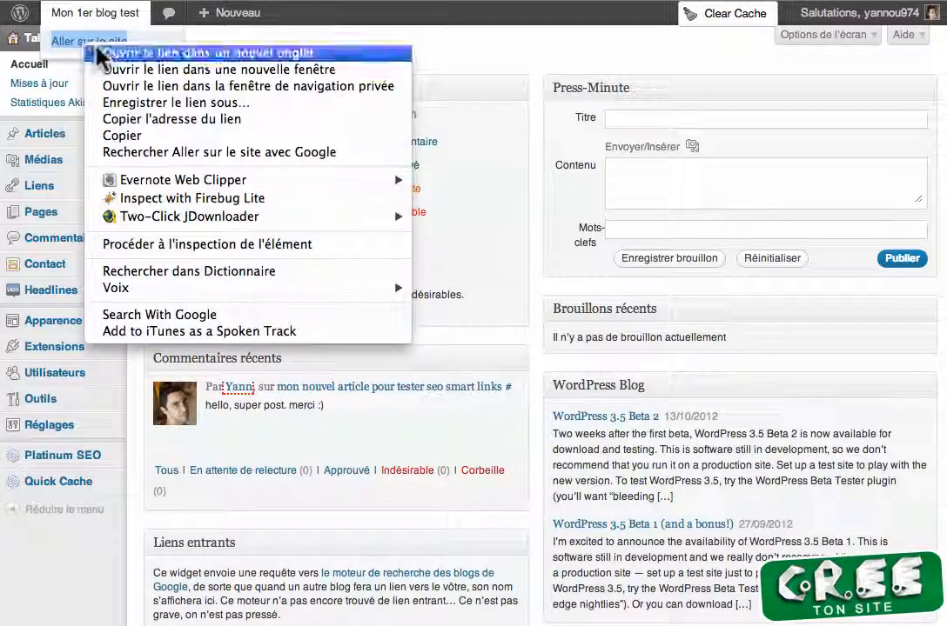
left_click(131, 50)
scroll(401, 267, "down", 3)
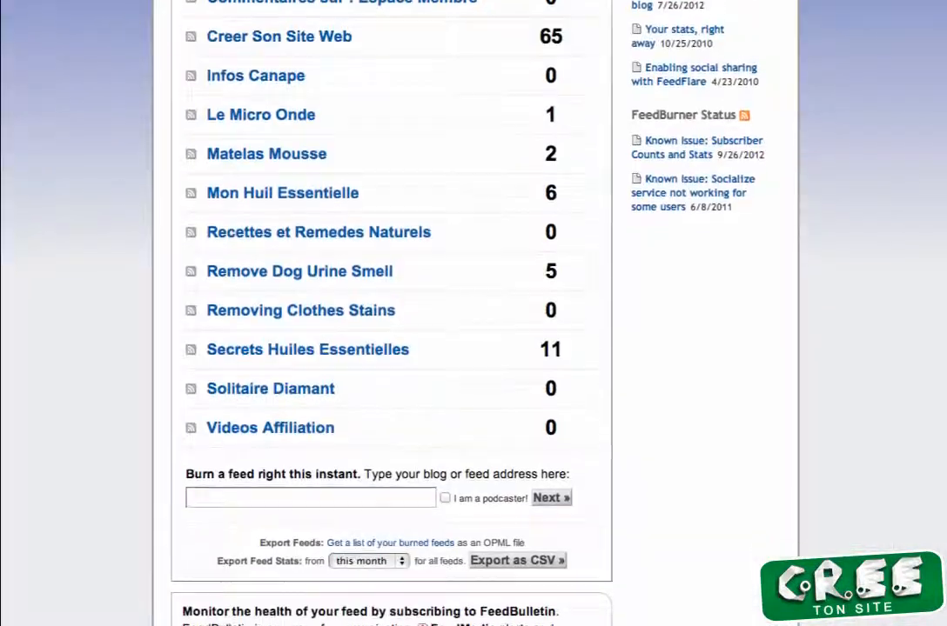
scroll(261, 557, "down", 1)
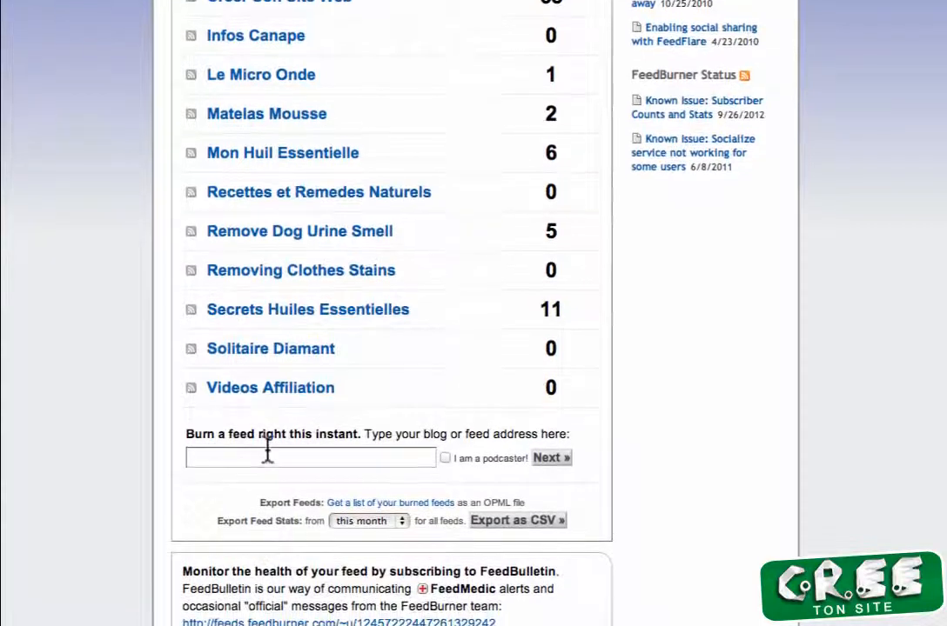
left_click(233, 452)
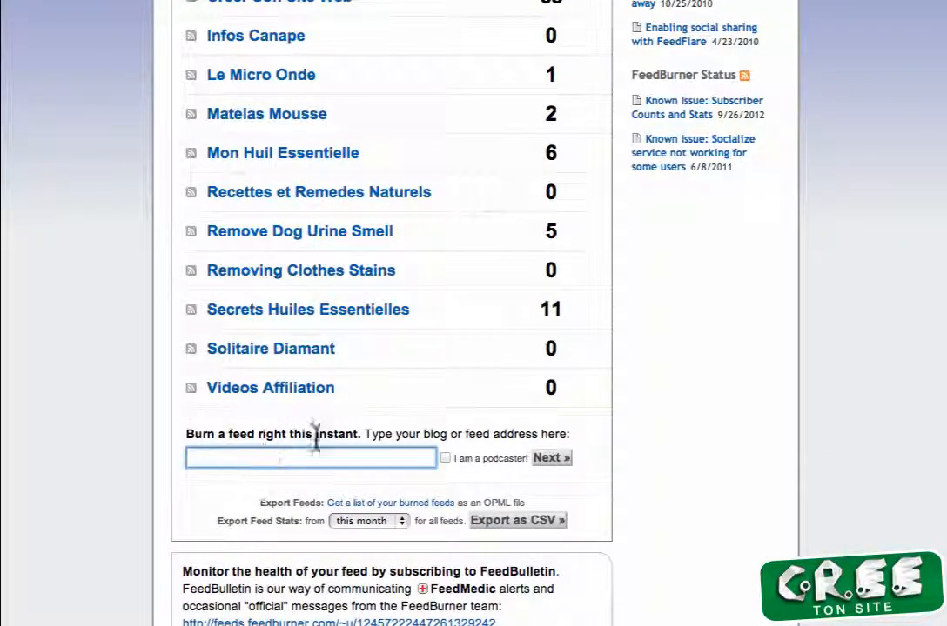
type("http://www.mon1erblog.com/")
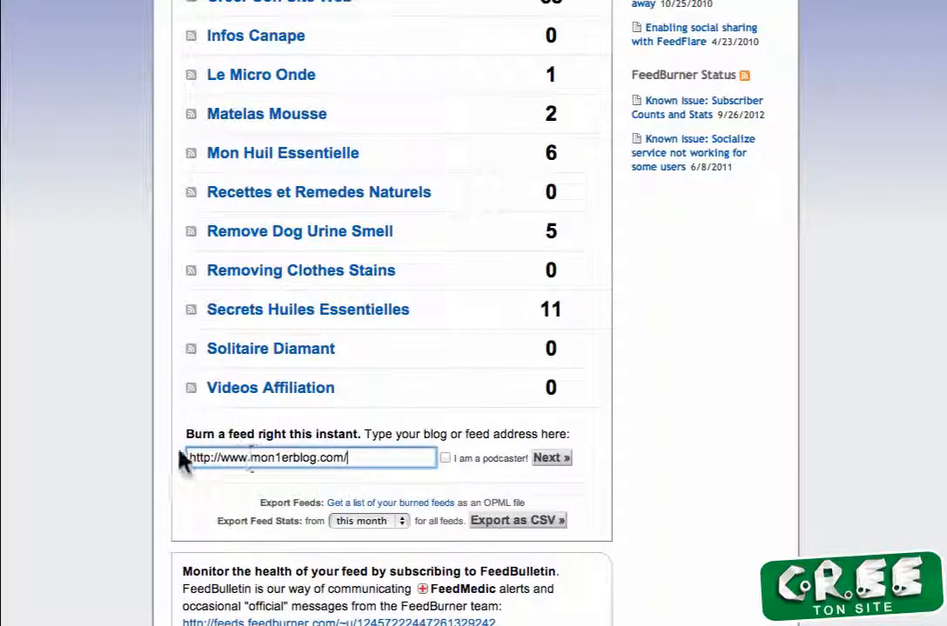
left_click(554, 459)
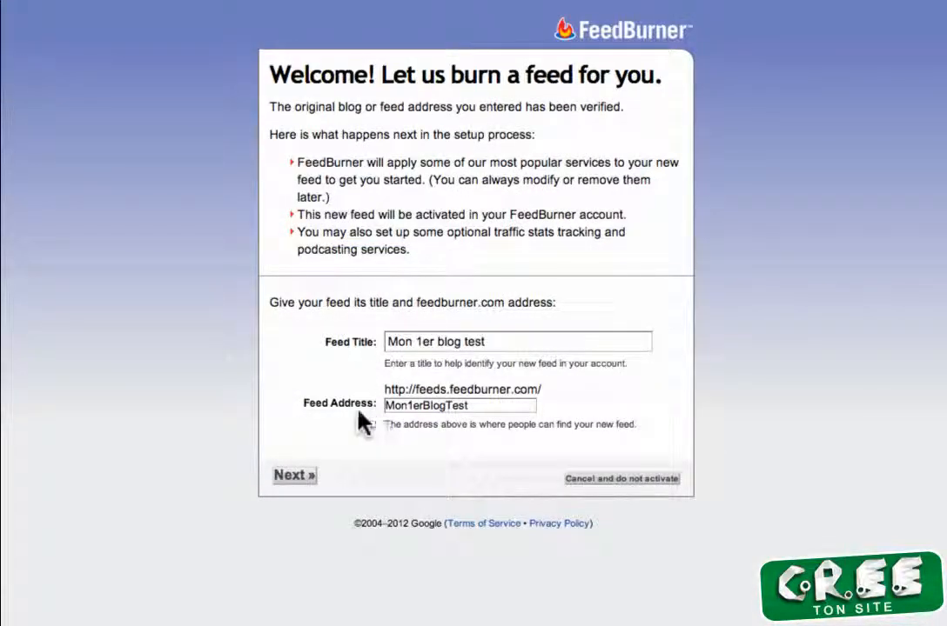
Step: Activate the new feed with the title "Mon 1er blog test" and the feed address "Mon1erBlogTest"
left_click(446, 406)
left_click(499, 340)
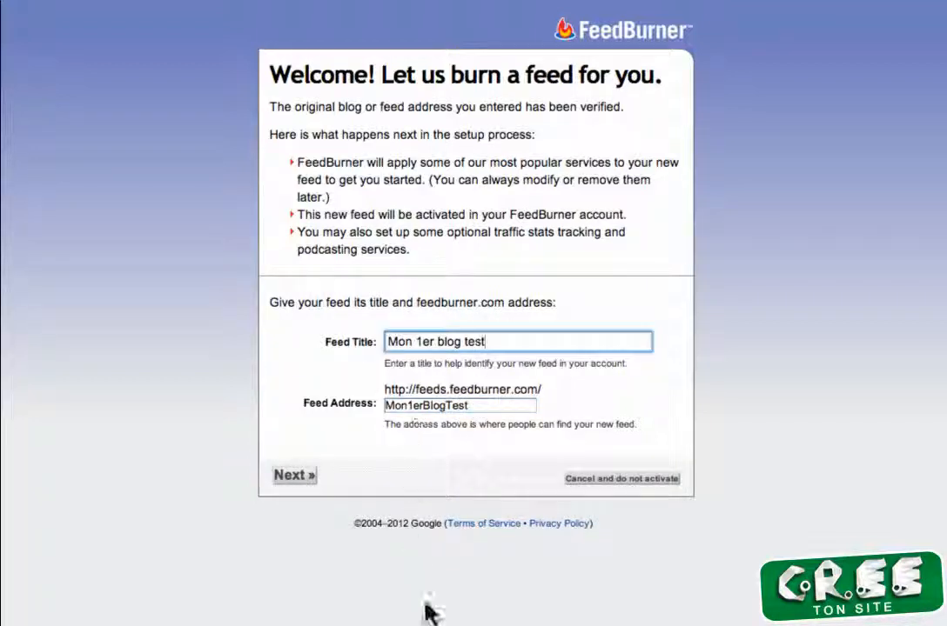
left_click(306, 475)
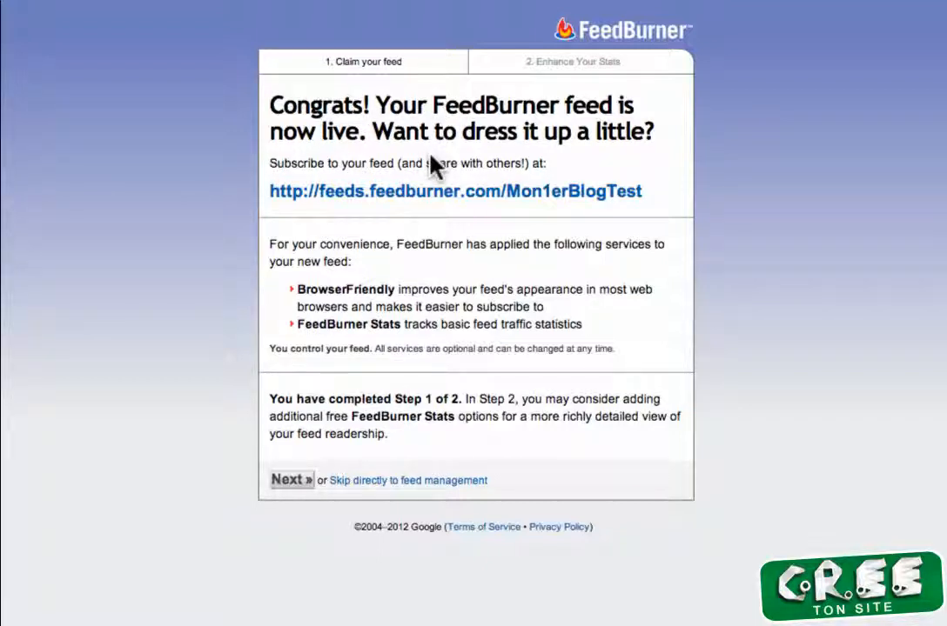
Step: Copy the new feed's link address and complete the setup with the default statistics options
right_click(428, 202)
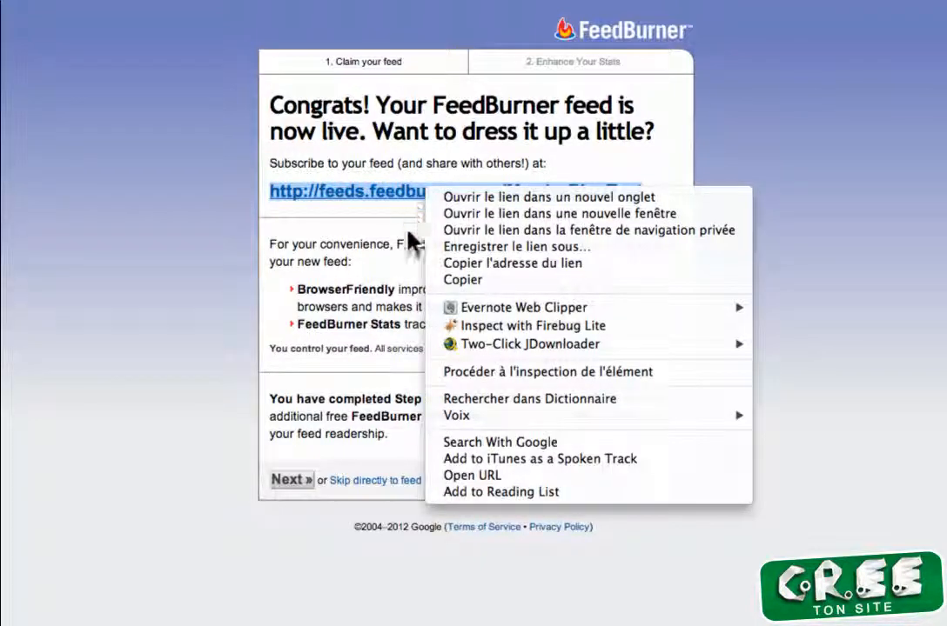
left_click(466, 264)
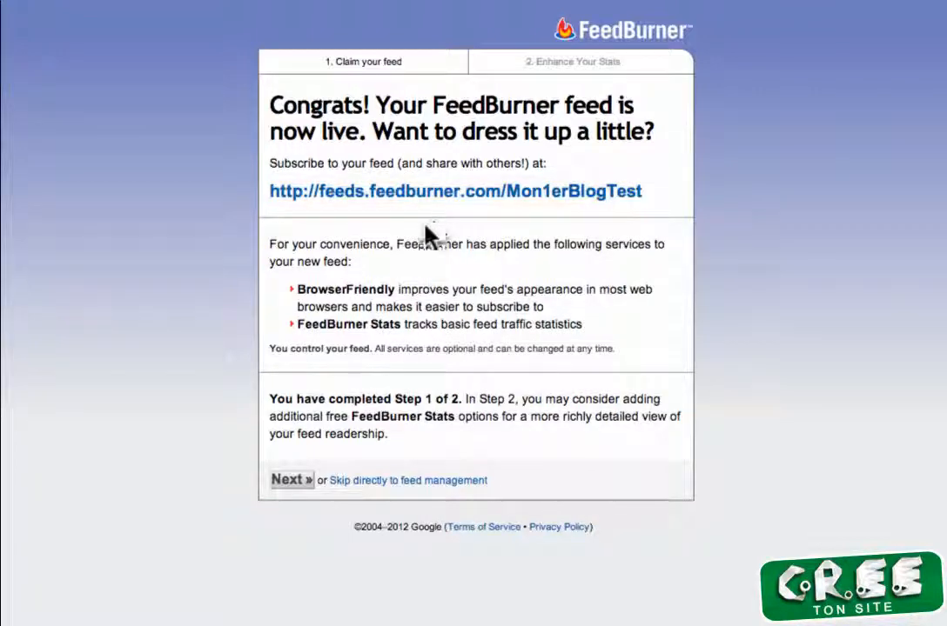
left_click(287, 481)
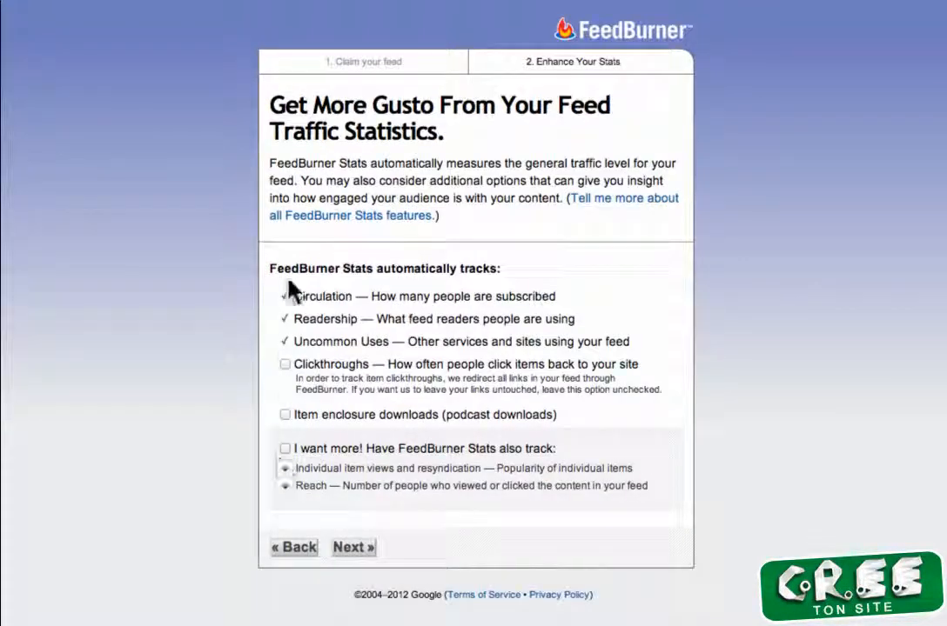
left_click(341, 550)
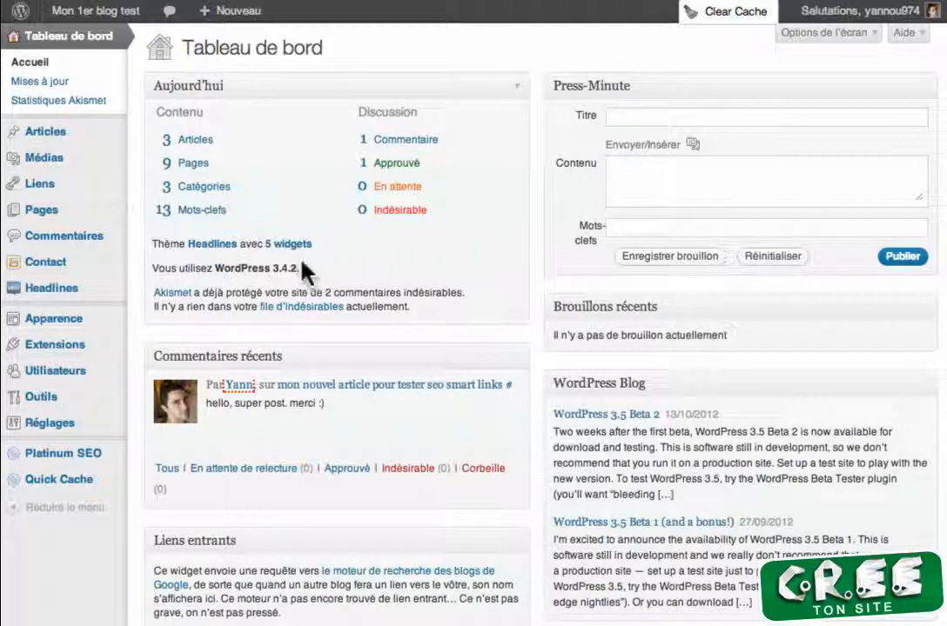
Step: In the WordPress dashboard, search the extensions available for installation for "fd feedburner plugin"
mouse_move(55, 350)
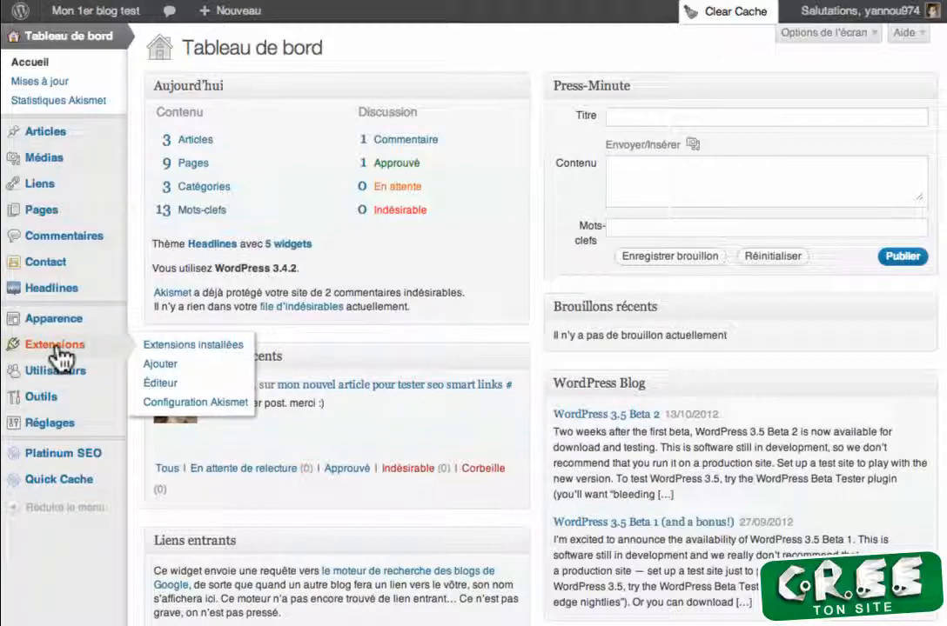
left_click(174, 365)
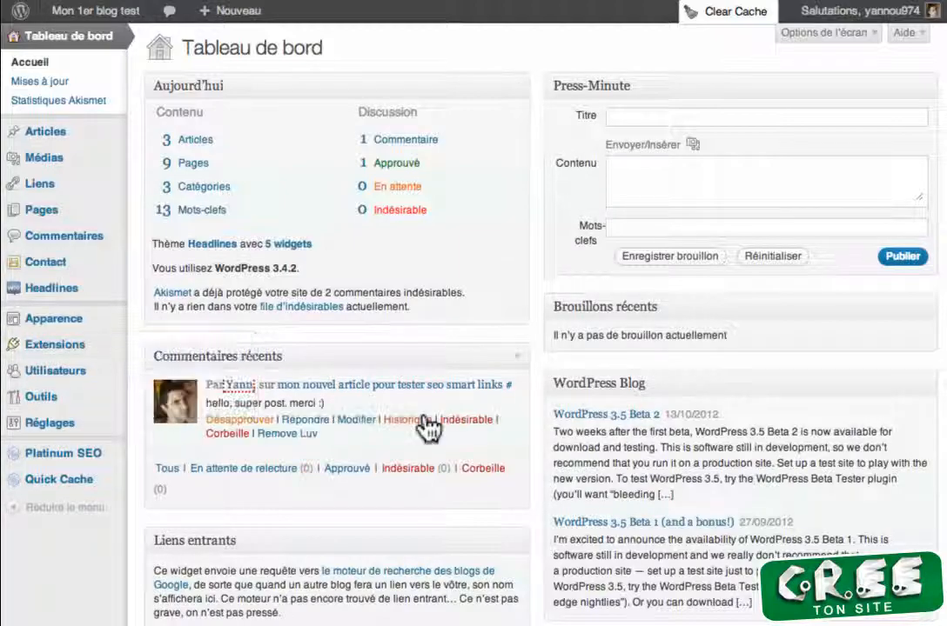
left_click(208, 261)
type("fd fee")
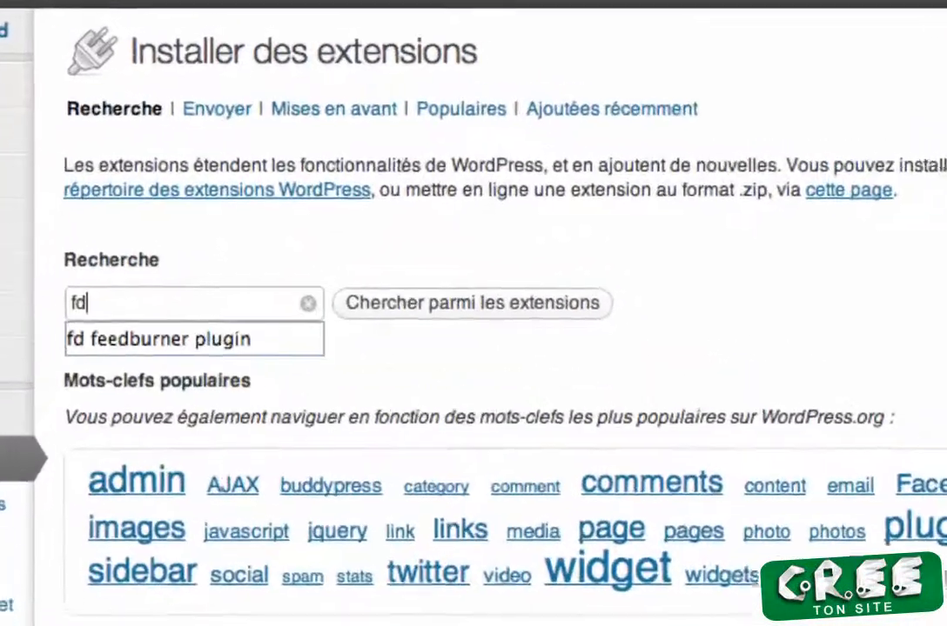
type("dburner plugin")
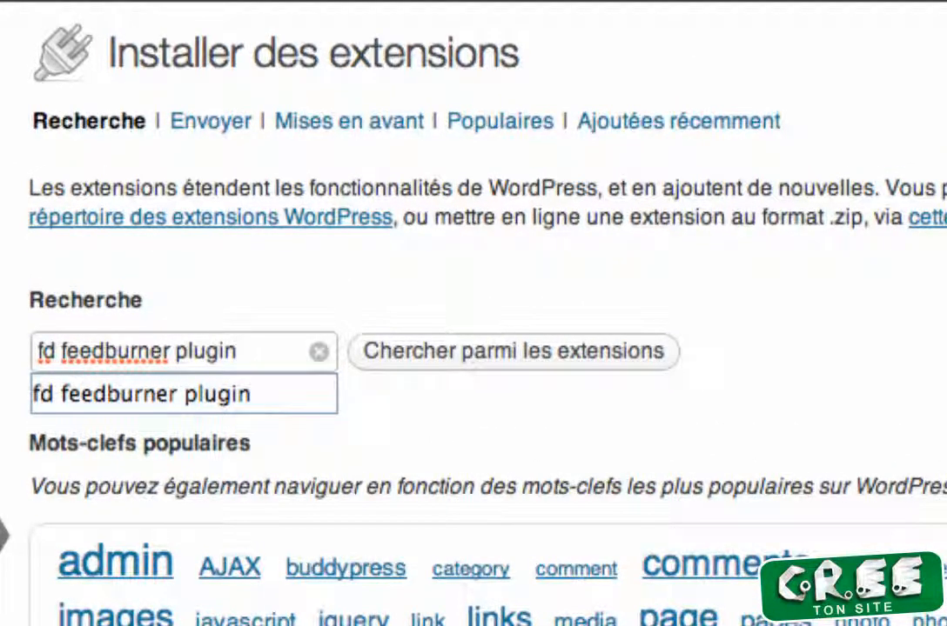
left_click(525, 356)
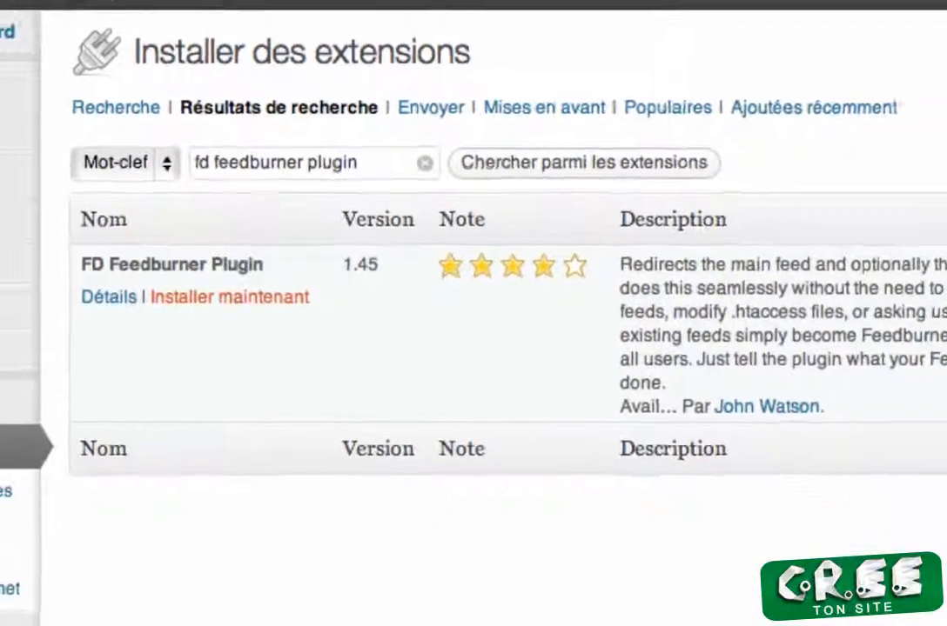
Step: Install FD Feedburner Plugin, confirm the installation and activate the extension
left_click(193, 352)
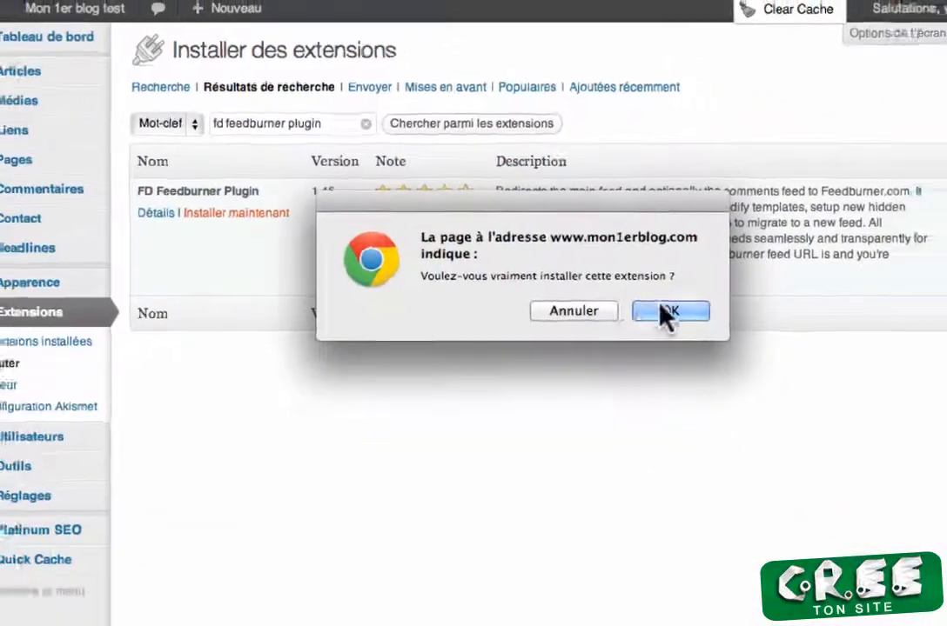
left_click(663, 309)
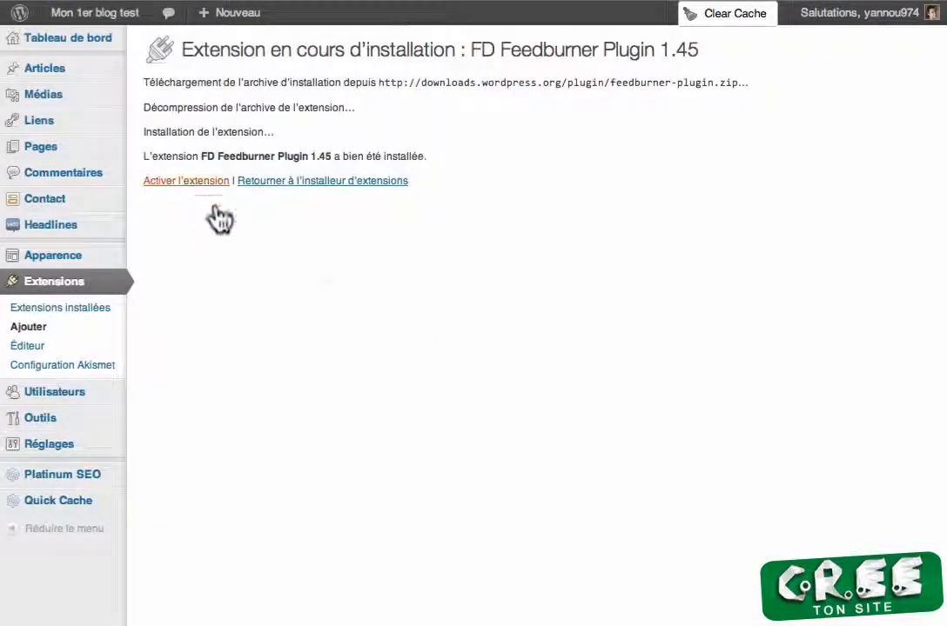
left_click(213, 181)
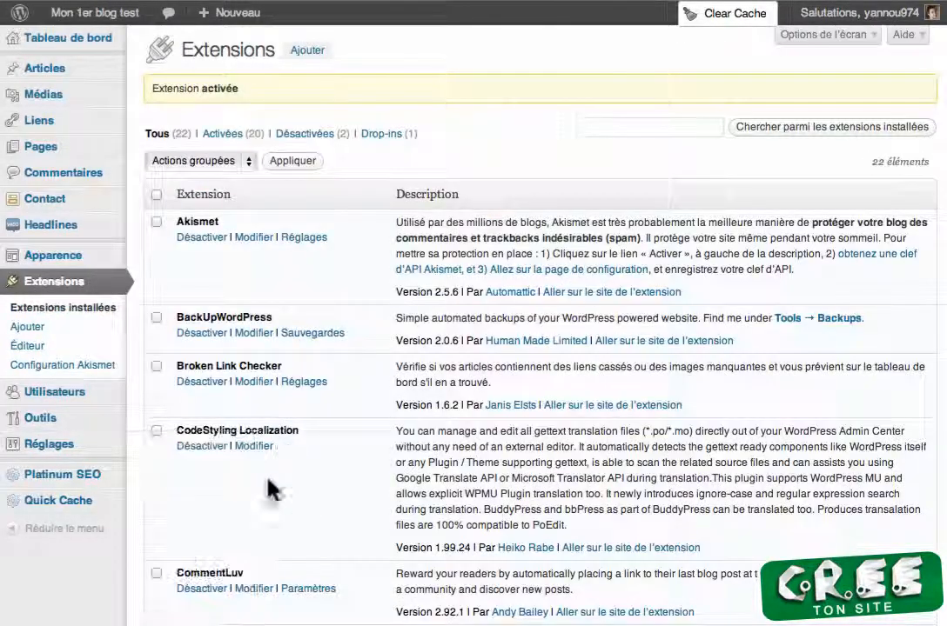
mouse_move(52, 443)
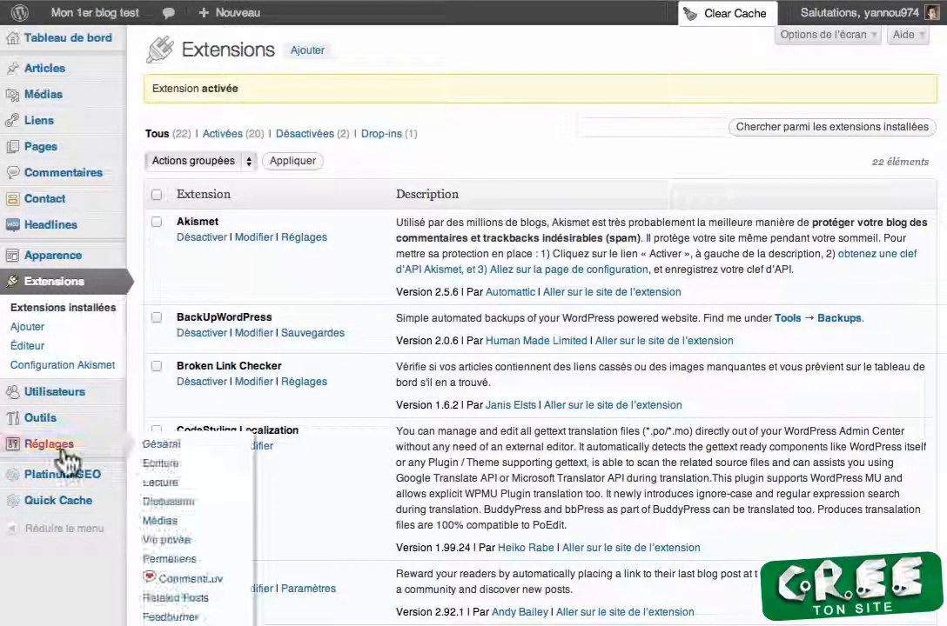
left_click(174, 617)
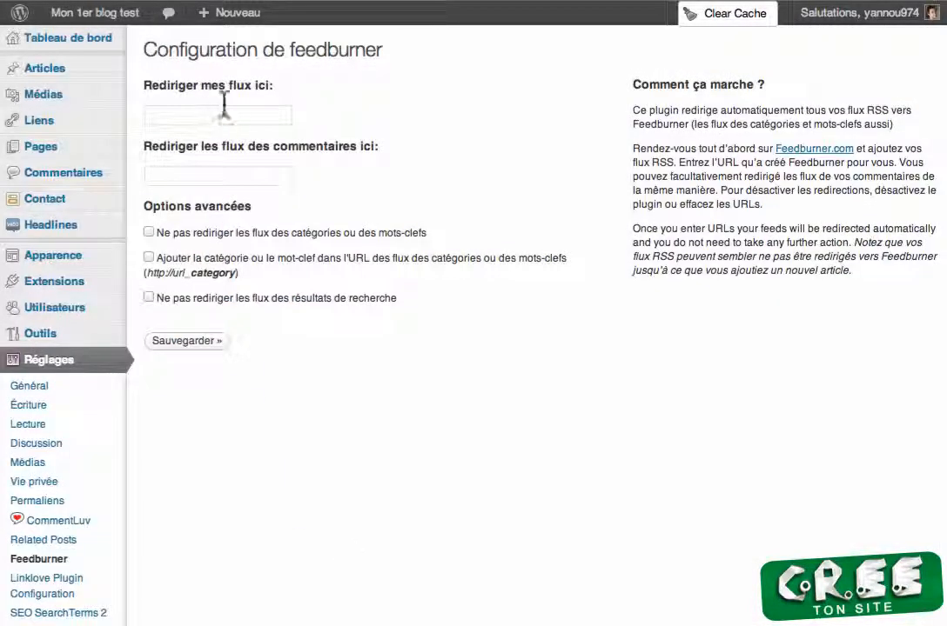
left_click(241, 116)
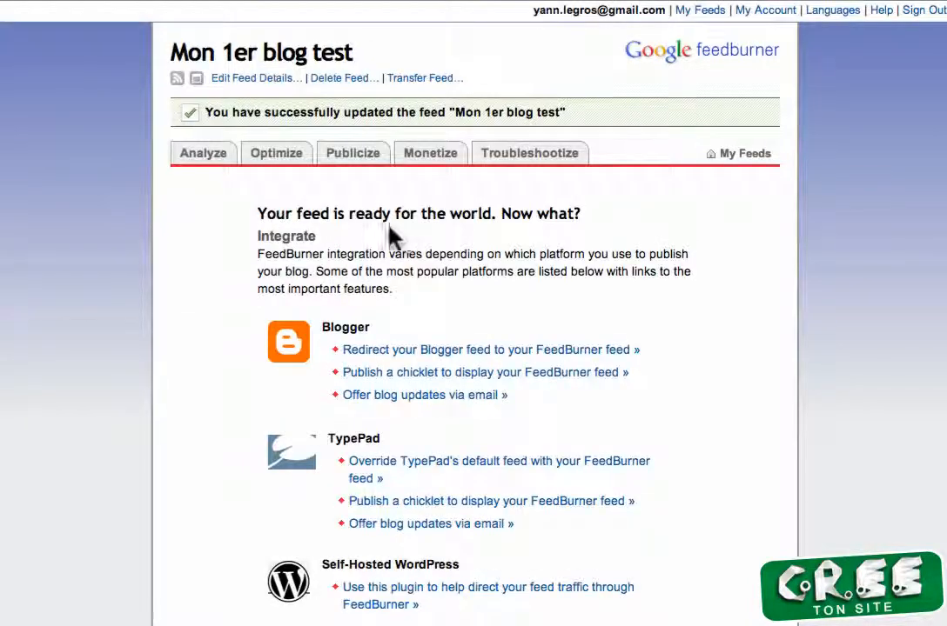
left_click(259, 79)
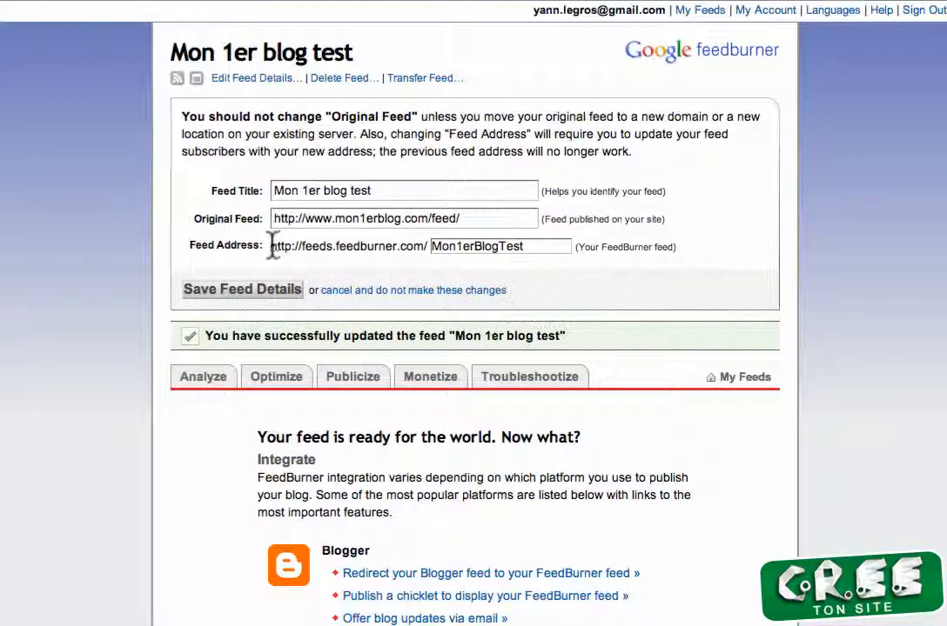
left_click_drag(268, 246, 551, 248)
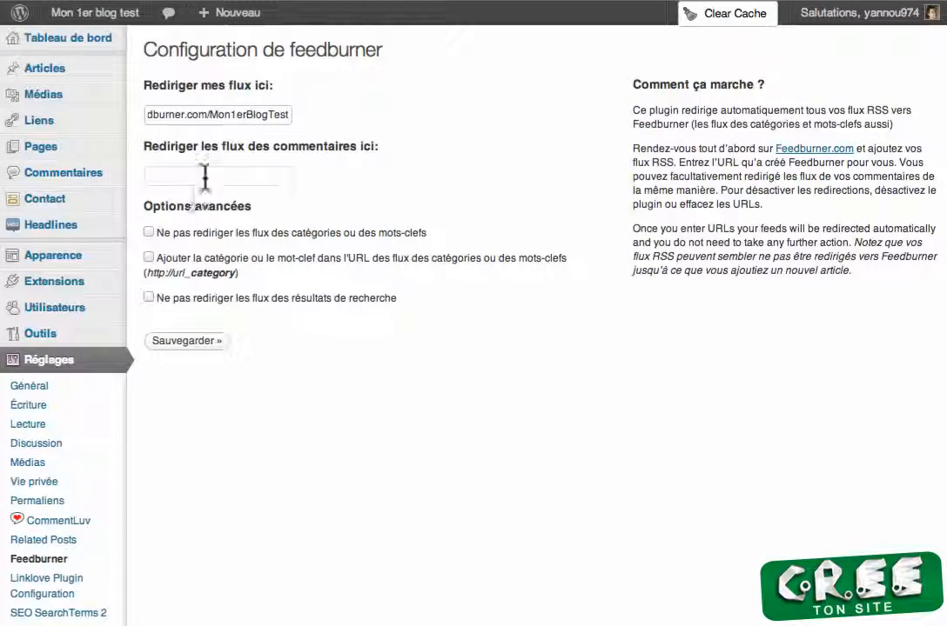
left_click(204, 177)
type("http://feeds.feedburner.com/Mon1erBlogTest")
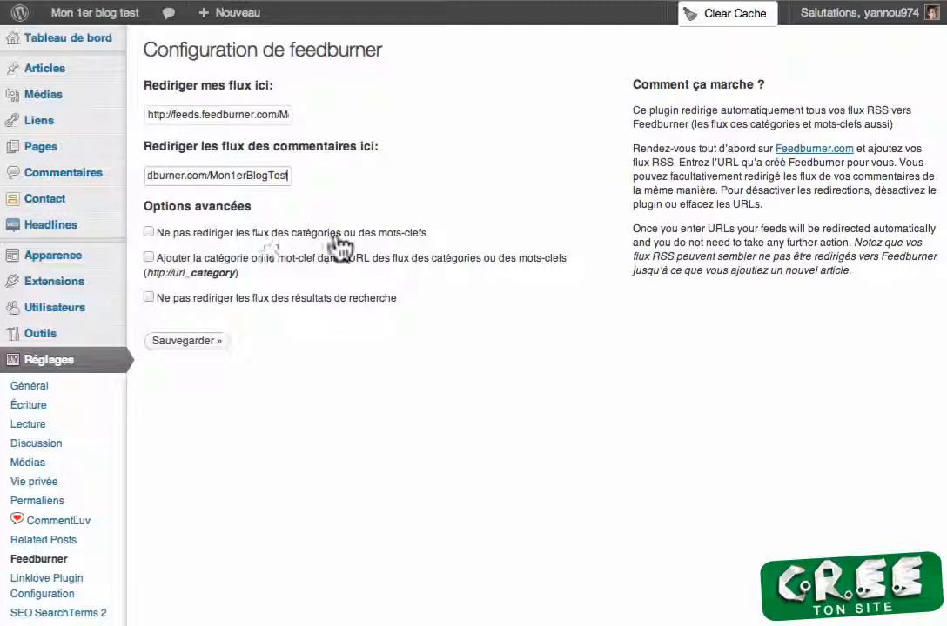
left_click(179, 343)
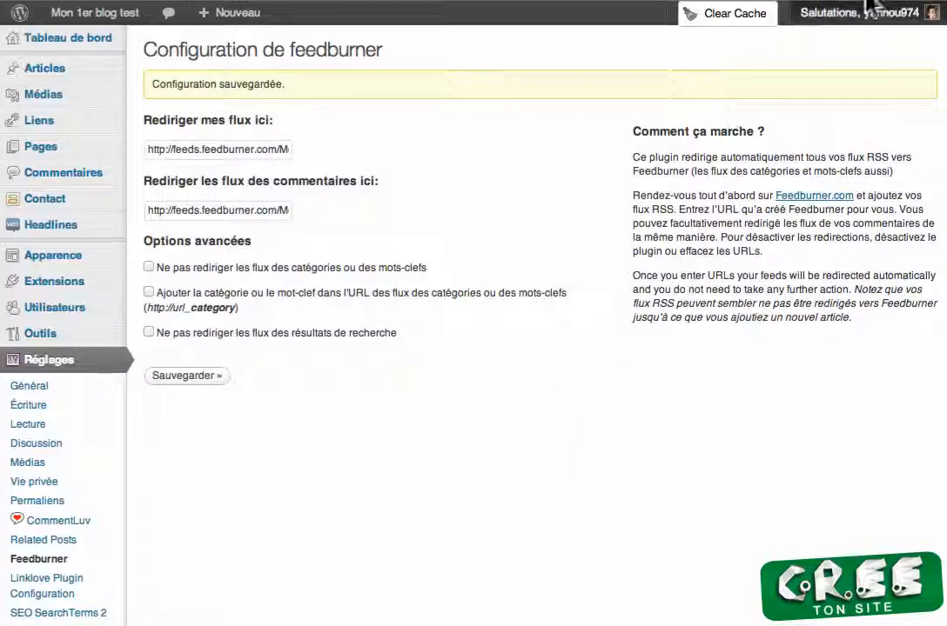
key("super+t")
type("http://feeds.feedburner.com/Mon1erBlogTest")
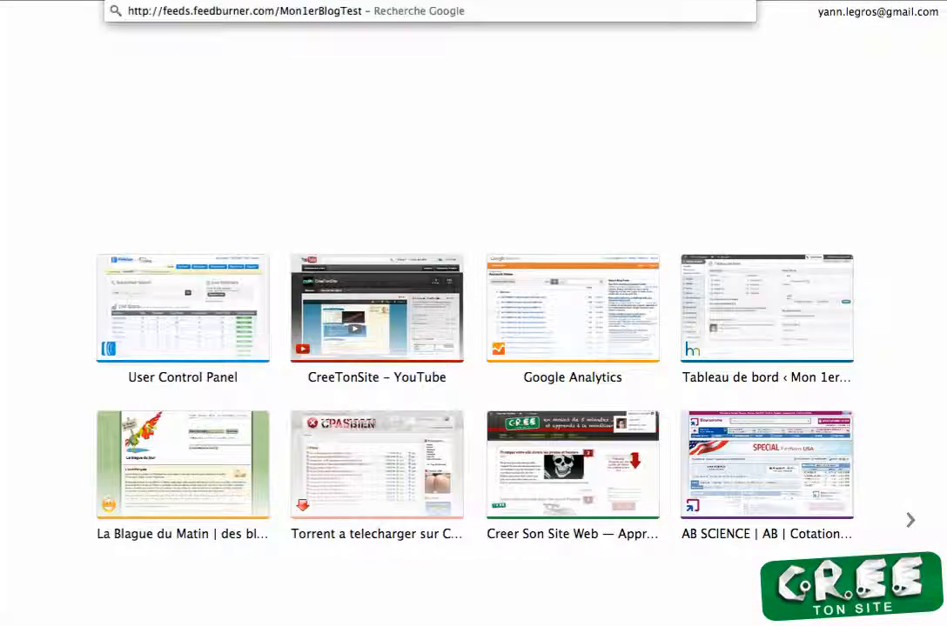
key("Return")
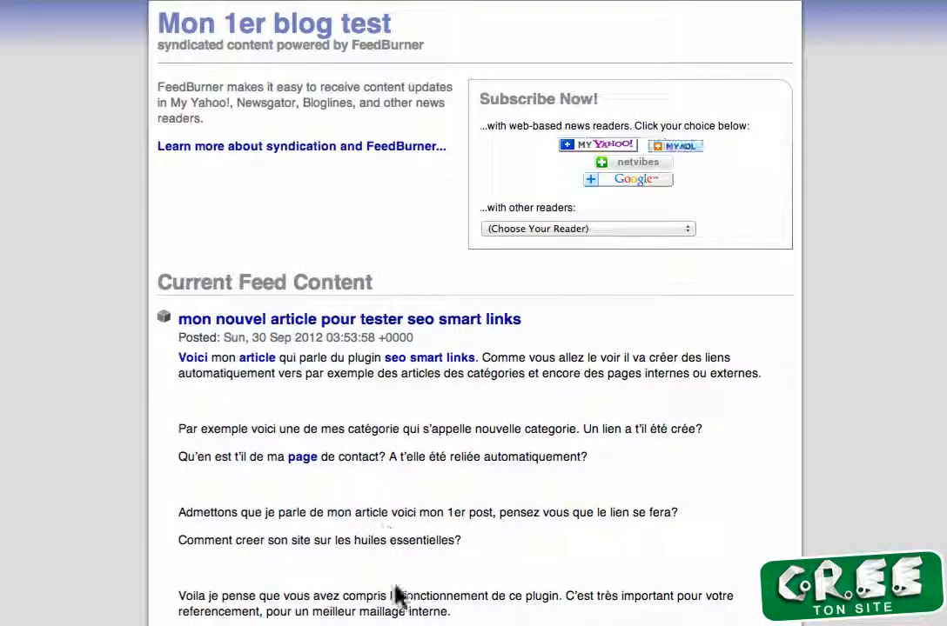
Step: Examine the subscription options and the articles listed in the published FeedBurner feed
scroll(281, 355, "down", 7)
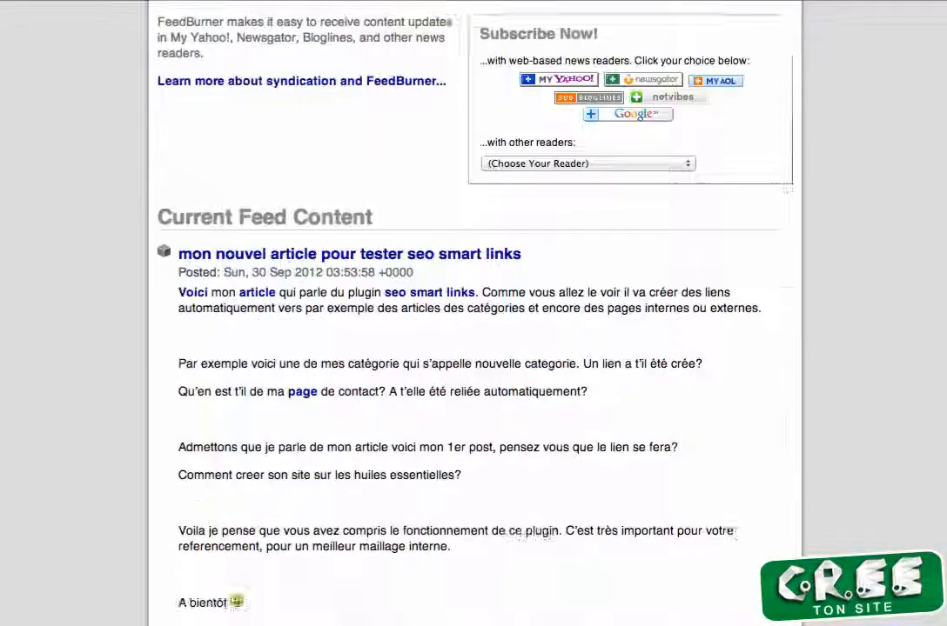
scroll(258, 397, "up", 7)
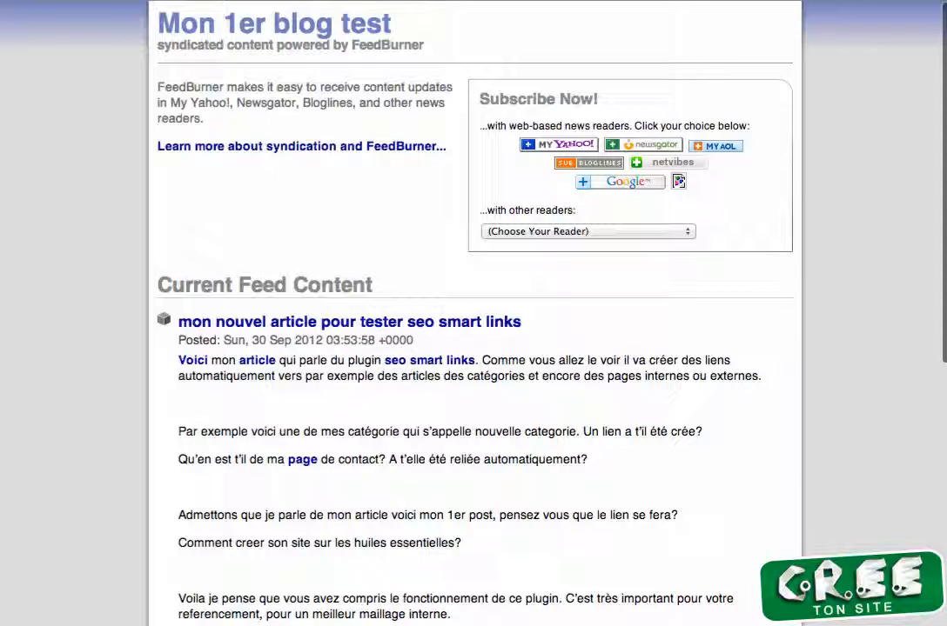
scroll(474, 313, "down", 2)
scroll(474, 313, "down", 6)
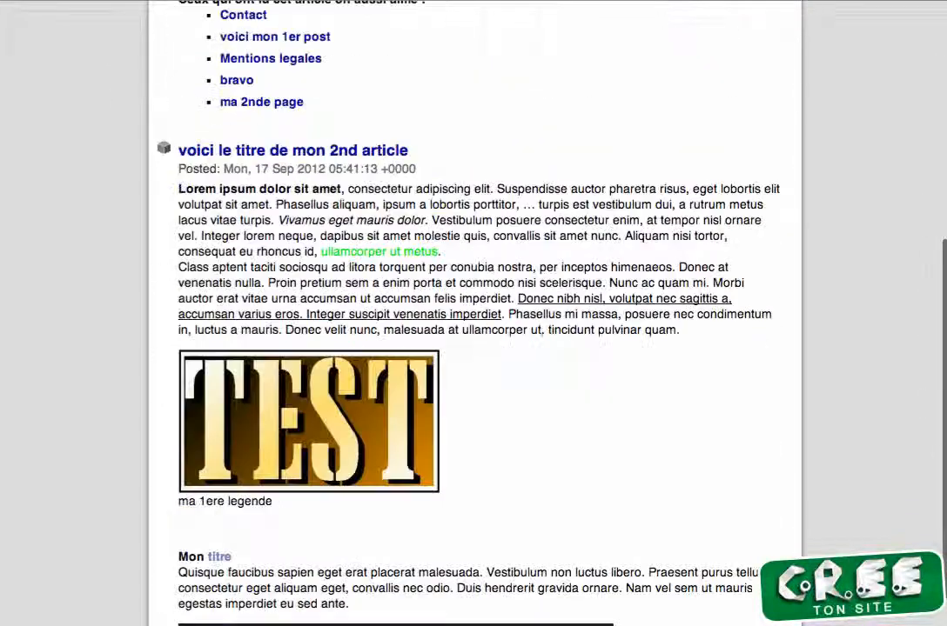
scroll(395, 609, "down", 6)
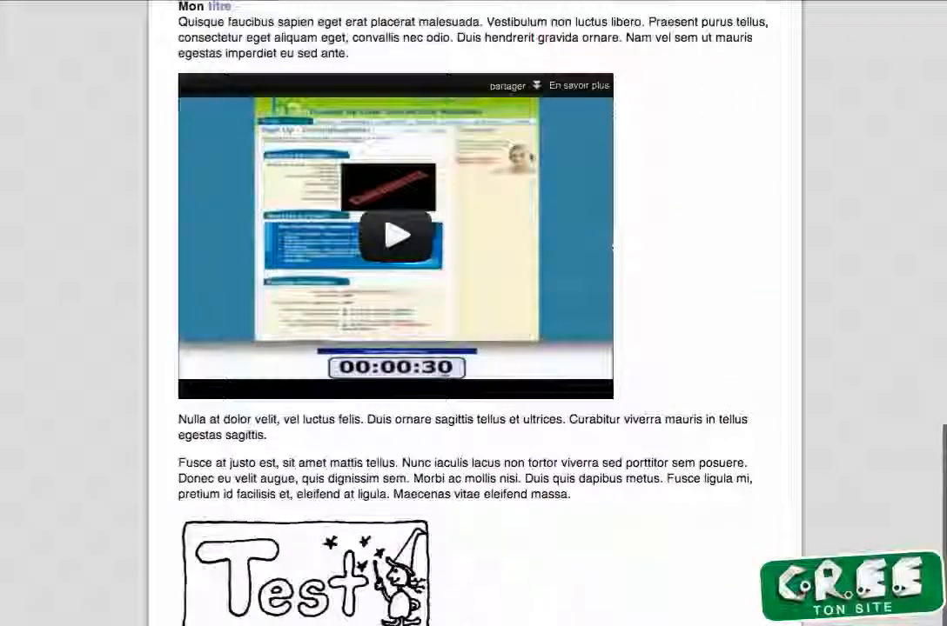
scroll(253, 600, "down", 9)
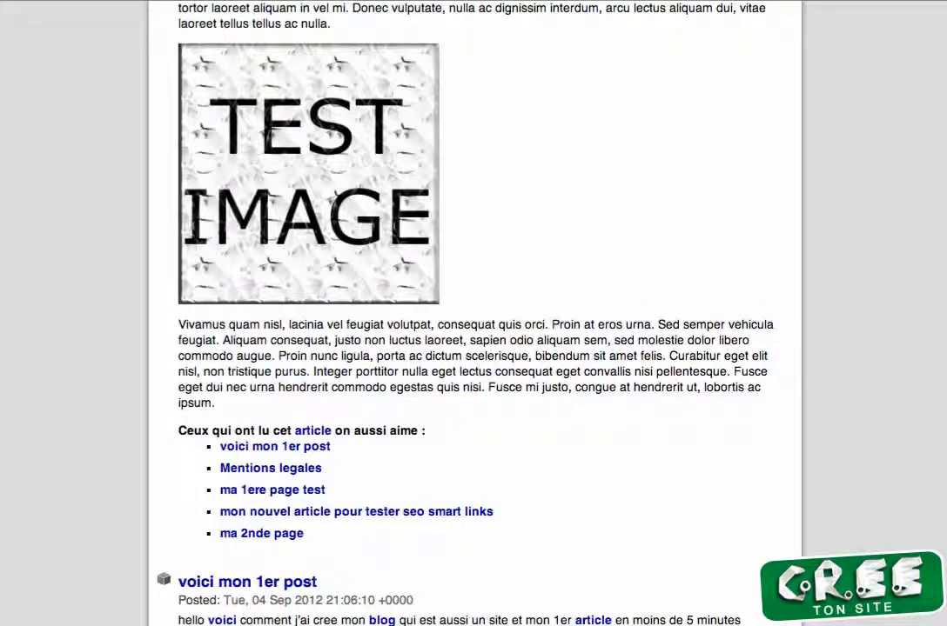
scroll(474, 313, "up", 20)
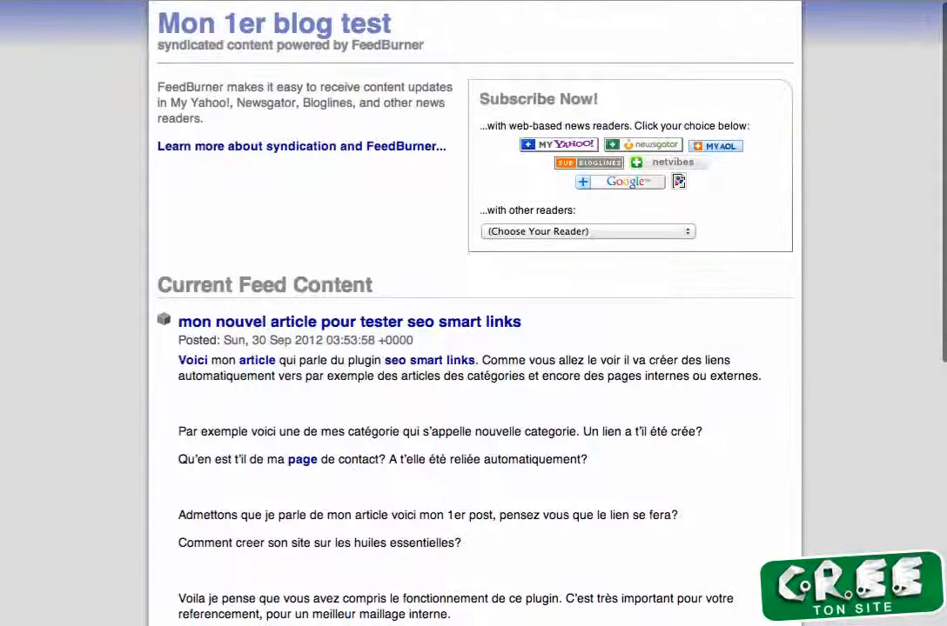